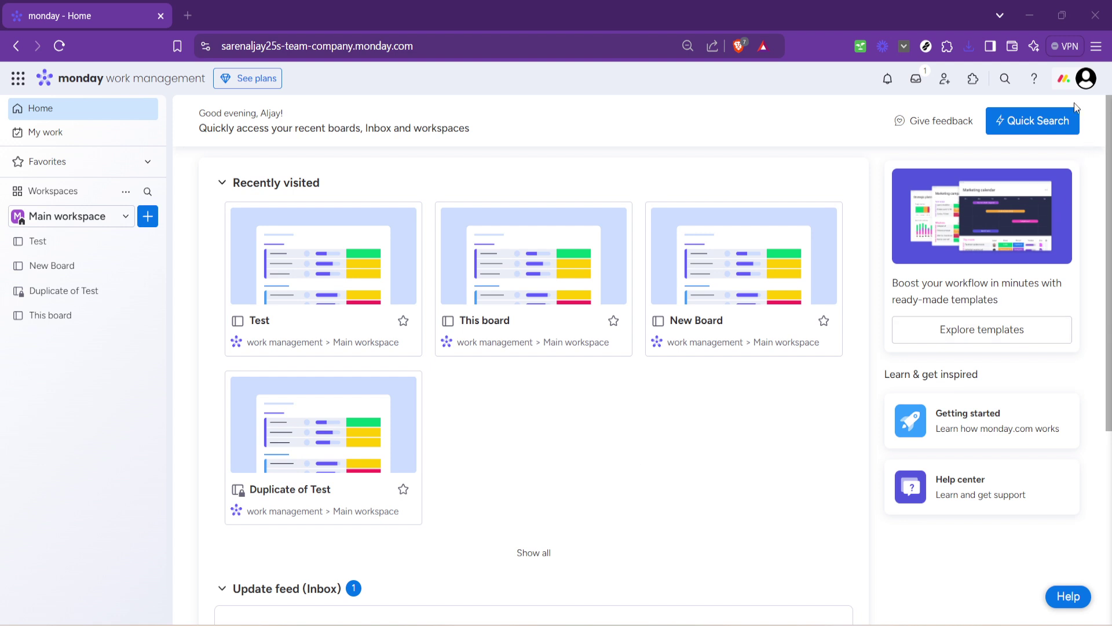
# Step: Open the account menu from the profile avatar on the monday.com home page
pyautogui.click(1084, 79)
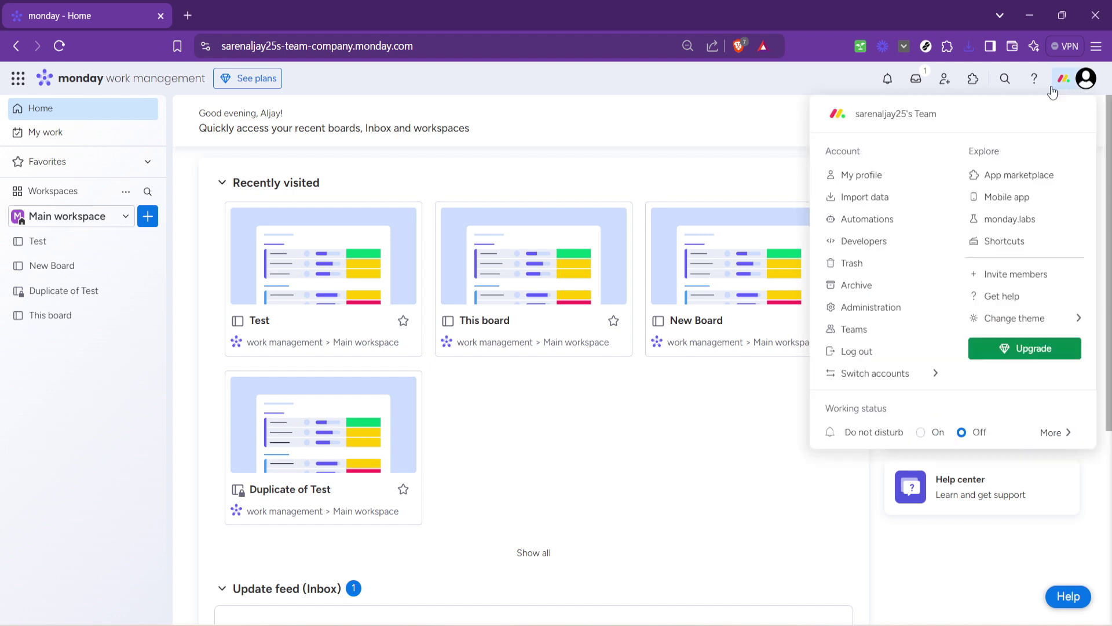
# Step: Go to Automations and display the full Integrations grid
pyautogui.click(874, 228)
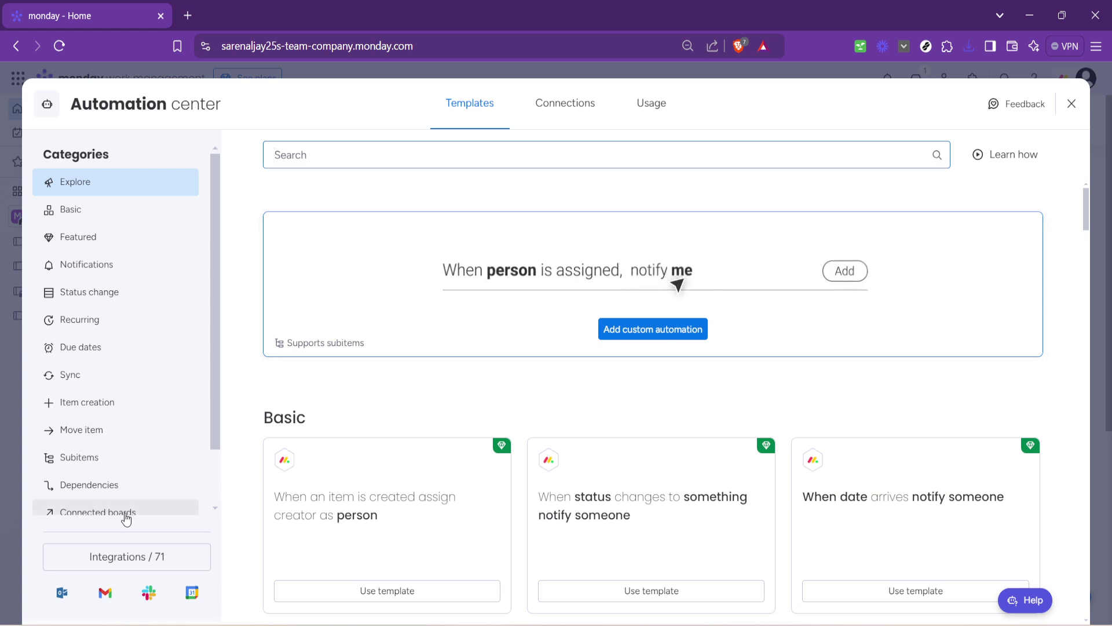
pyautogui.scroll(-1, 138, 513)
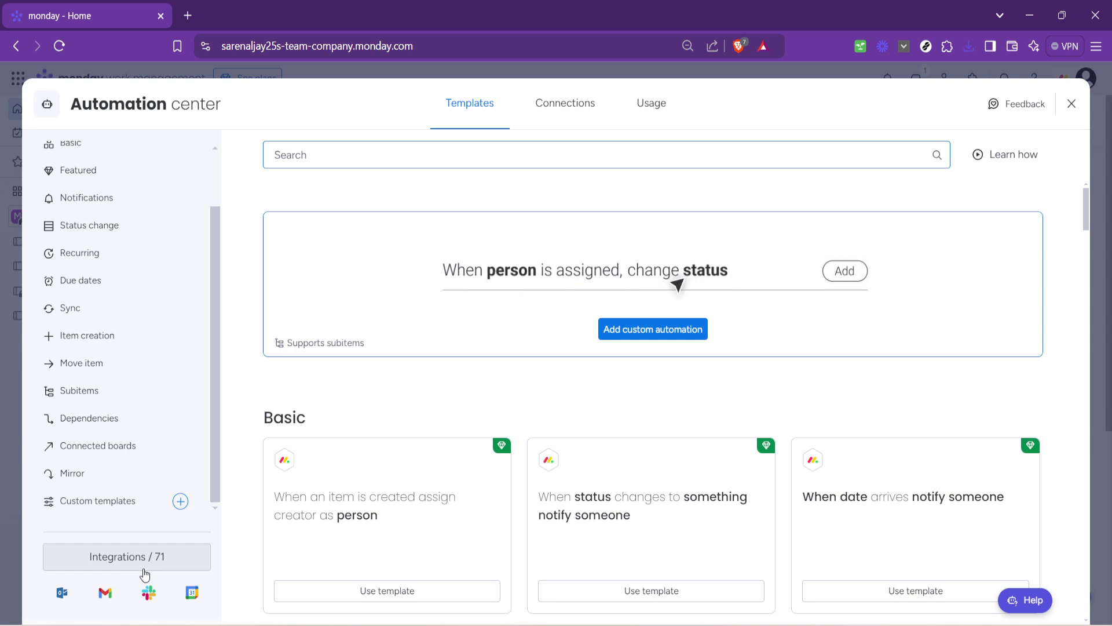
pyautogui.click(124, 570)
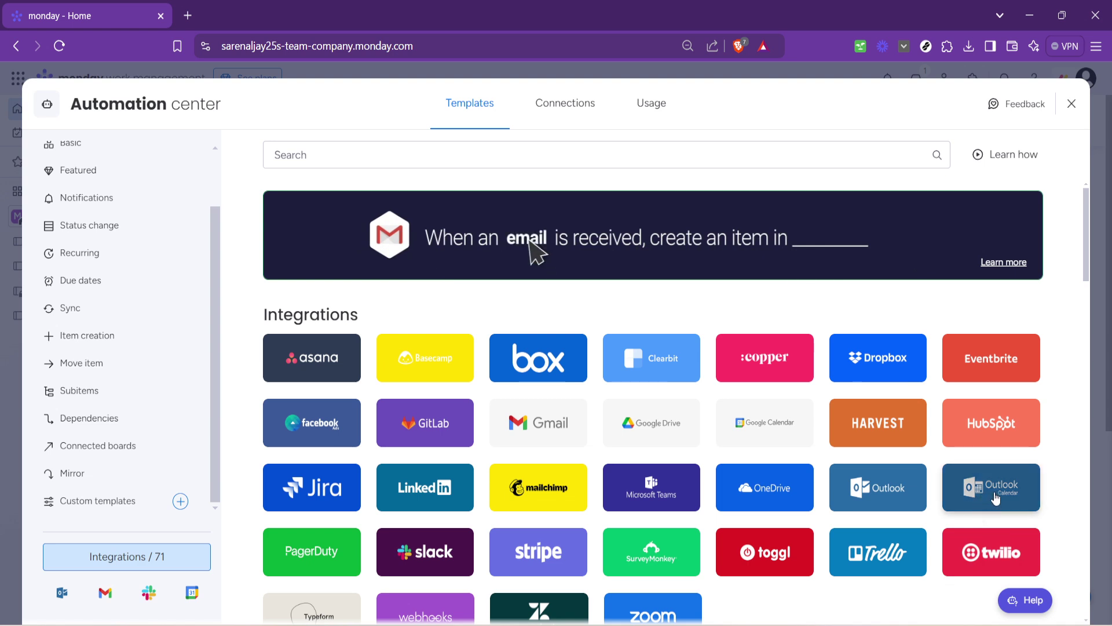
# Step: Open the Outlook Calendar integration to see its three sync templates
pyautogui.click(996, 495)
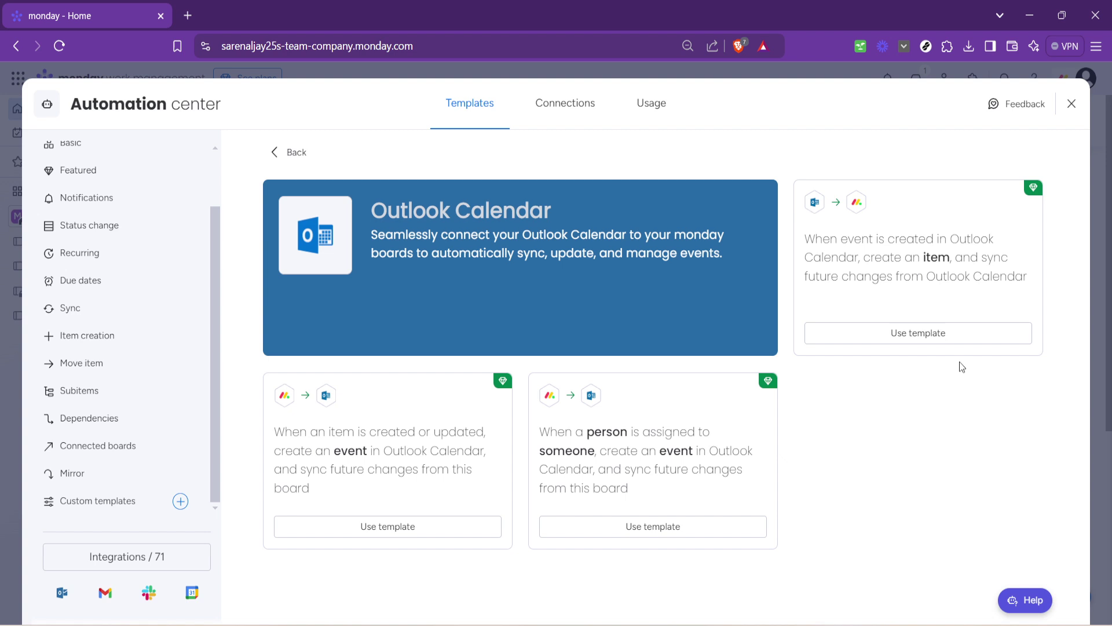
# Step: Use the 'When event is created in Outlook Calendar, create an item' template
pyautogui.click(924, 336)
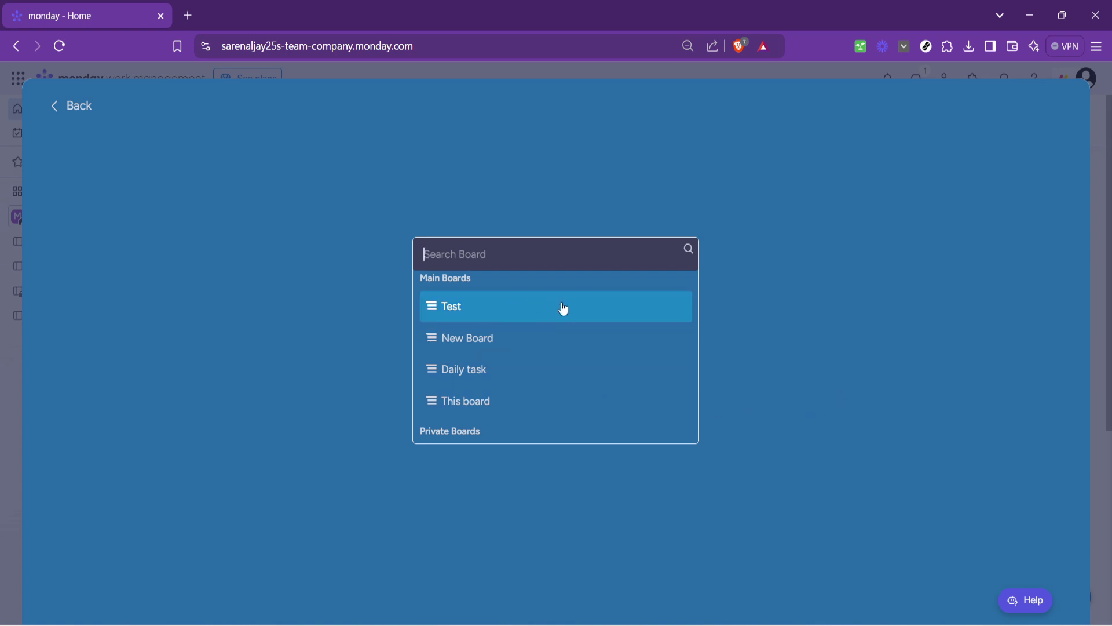
# Step: Choose the Test board for the Outlook event-to-item template
pyautogui.click(505, 313)
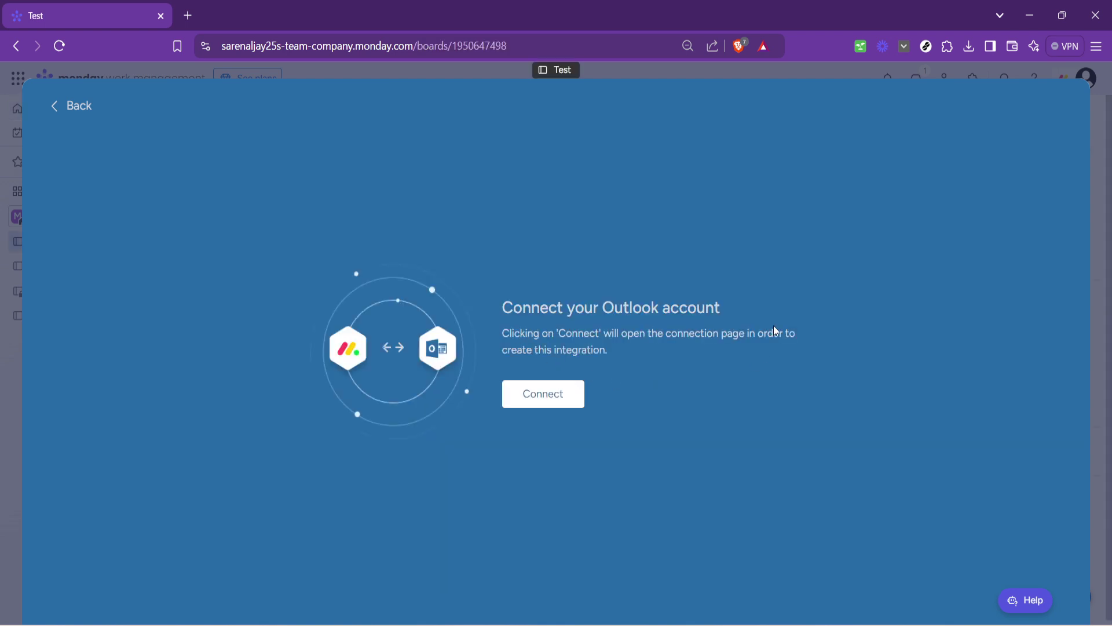